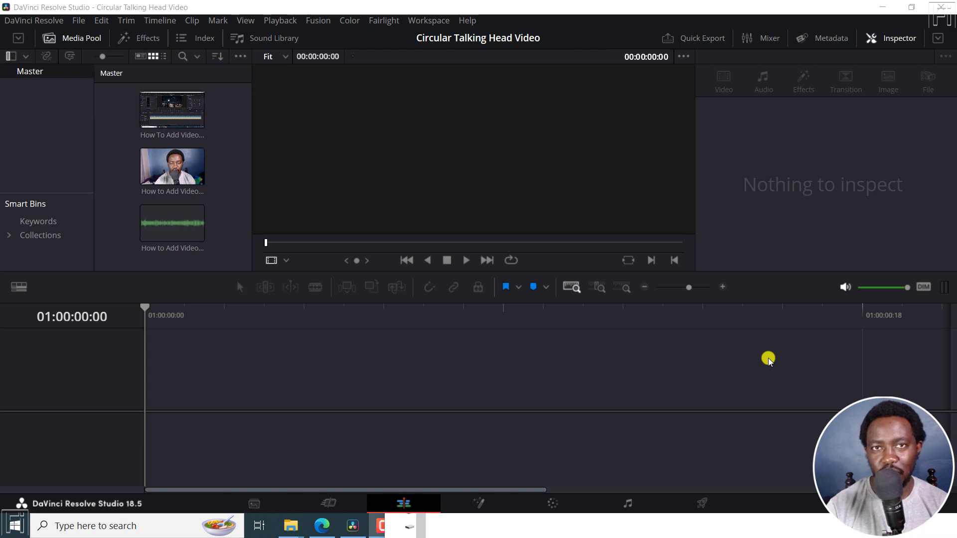
# Preview the talking-head and screen recording clips in the Media Pool
pyautogui.click(189, 179)
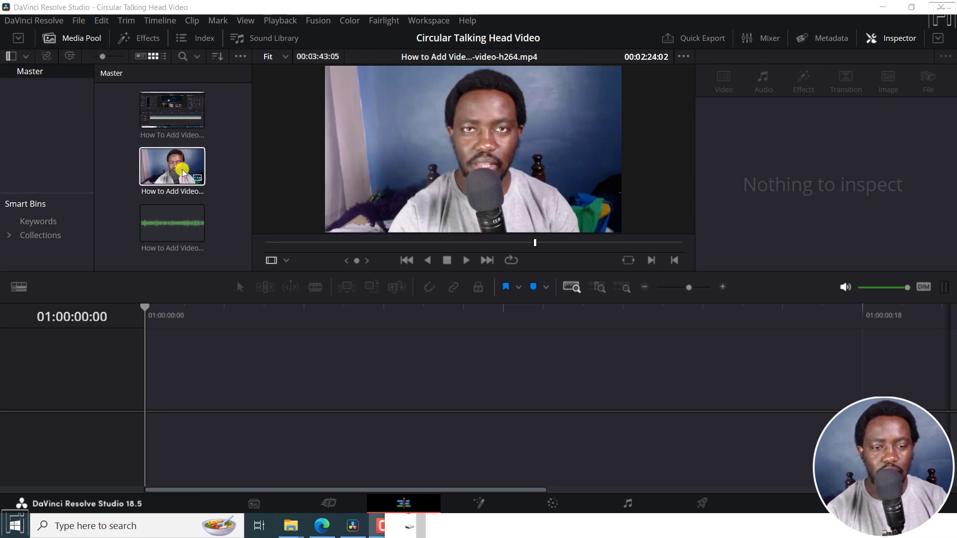
pyautogui.click(188, 116)
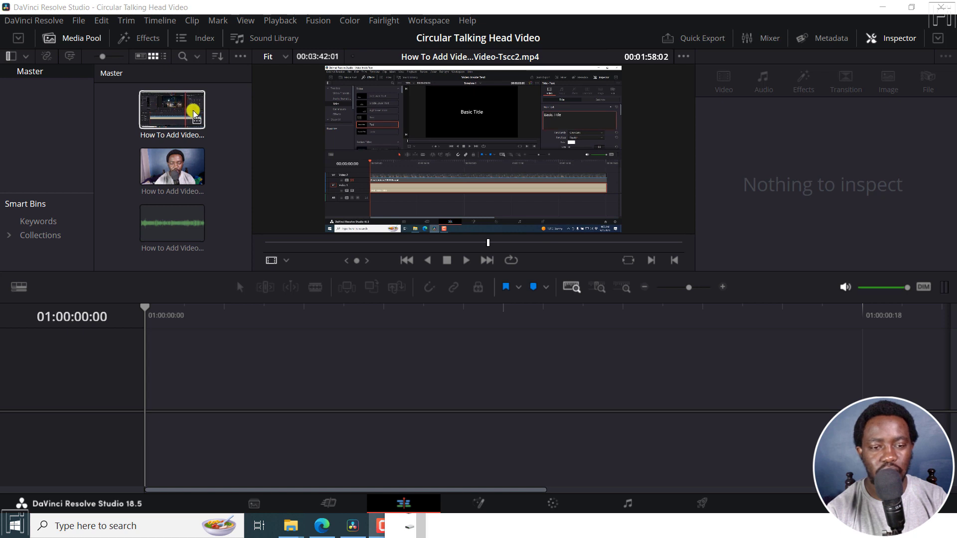
pyautogui.click(222, 116)
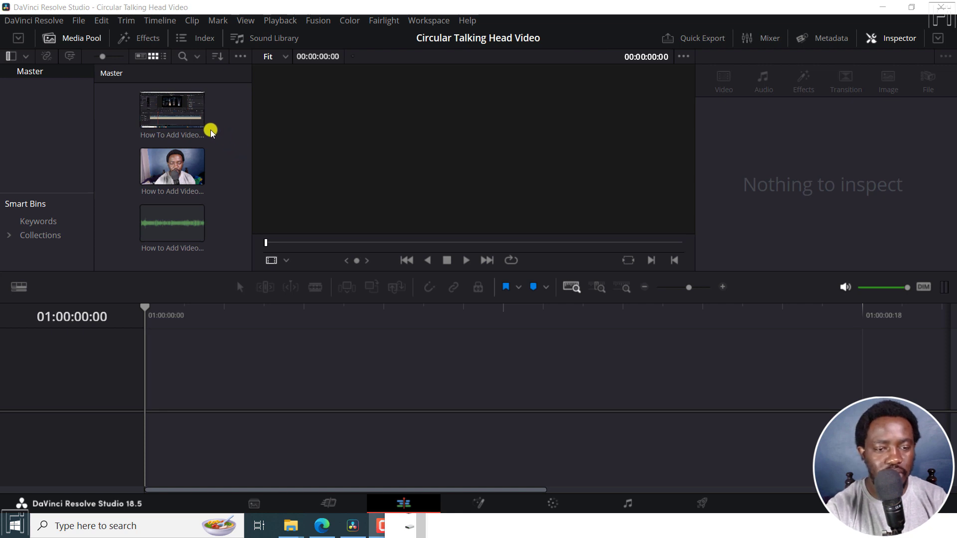
# Place the screen recording on V1, its audio on A1, and the talking-head clip on V2
pyautogui.click(193, 125)
pyautogui.moveTo(190, 123)
pyautogui.mouseDown()
pyautogui.moveTo(338, 418)
pyautogui.moveTo(150, 396)
pyautogui.mouseUp()
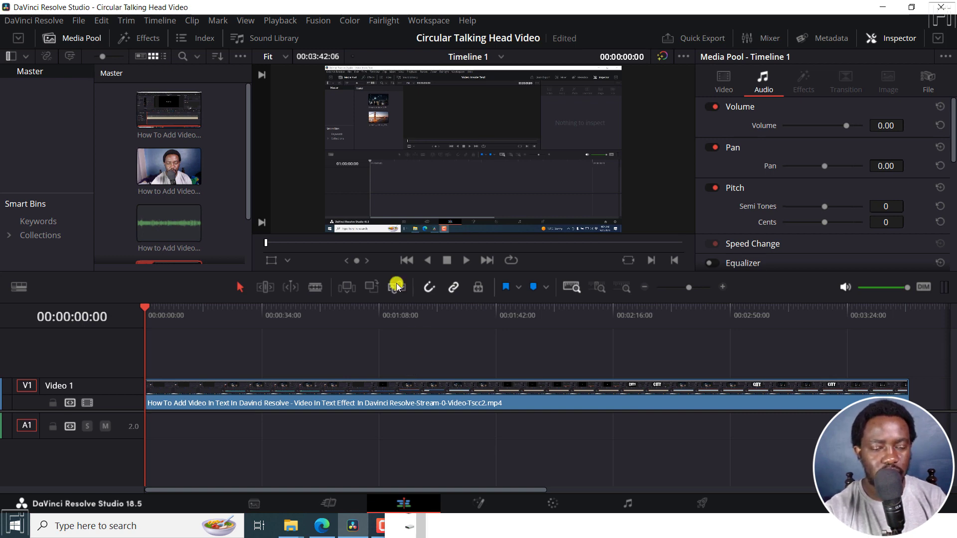
pyautogui.click(170, 231)
pyautogui.moveTo(170, 231); pyautogui.dragTo(149, 428)
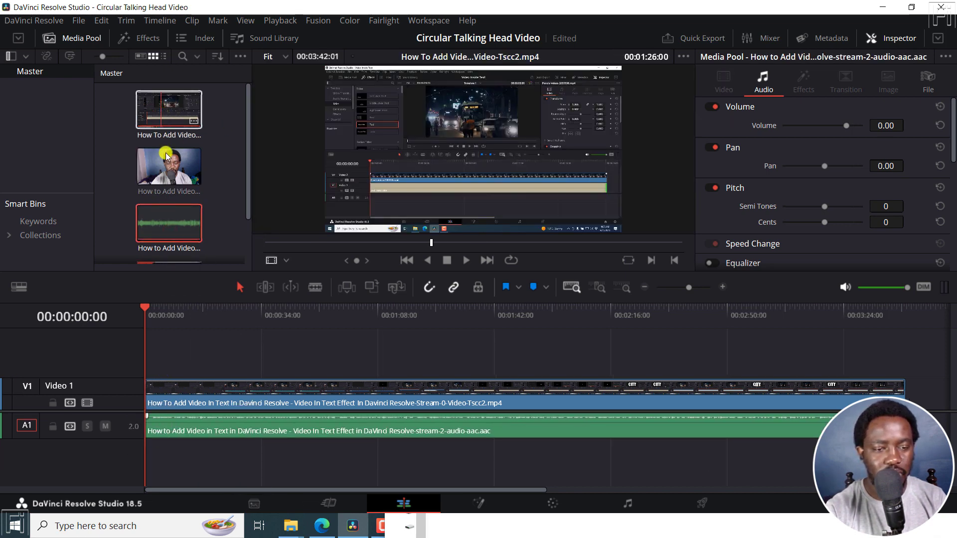
pyautogui.moveTo(169, 166)
pyautogui.mouseDown()
pyautogui.moveTo(157, 363)
pyautogui.moveTo(147, 363)
pyautogui.mouseUp()
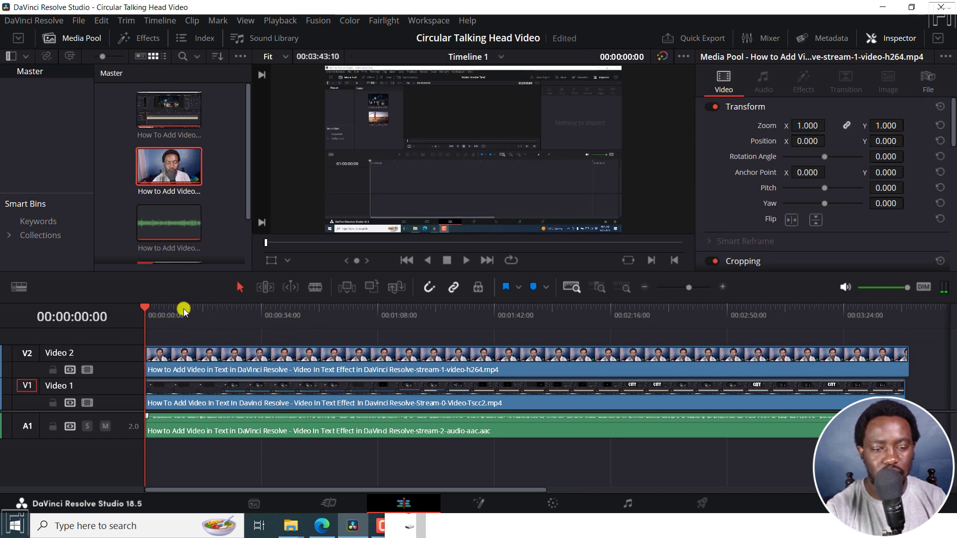
pyautogui.click(173, 312)
# Nudge the talking-head clip slightly earlier and play the opening seconds from the start
pyautogui.click(164, 360)
pyautogui.moveTo(164, 360); pyautogui.dragTo(160, 359)
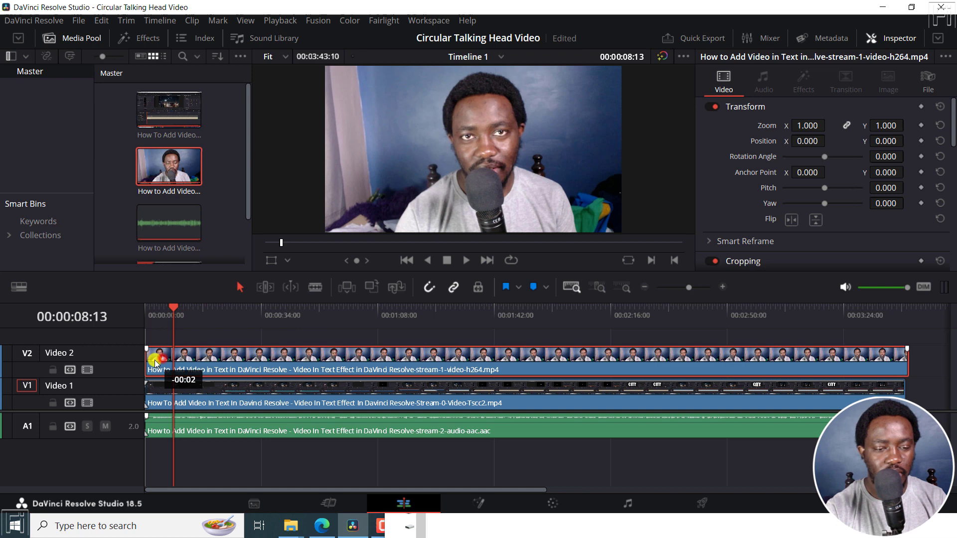
pyautogui.click(406, 260)
pyautogui.press('space')
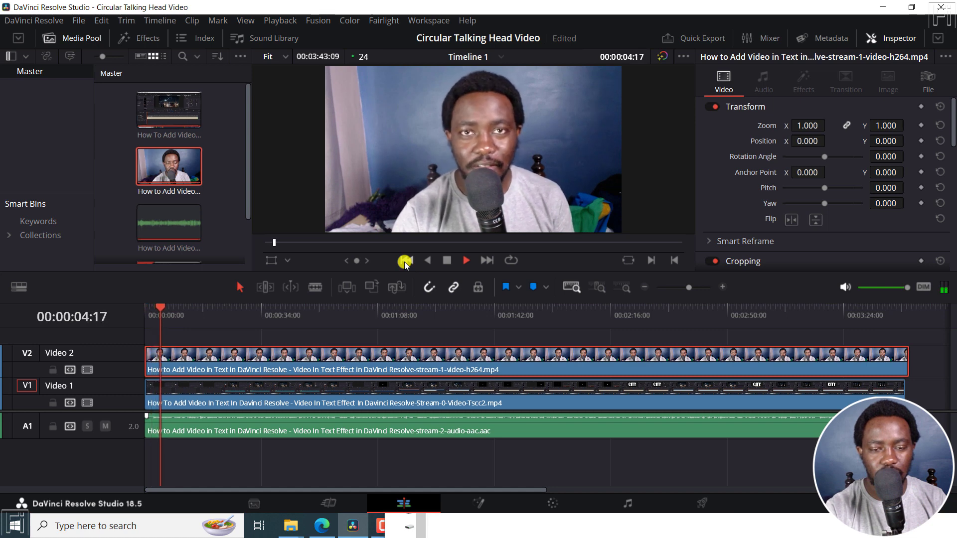
pyautogui.press('space')
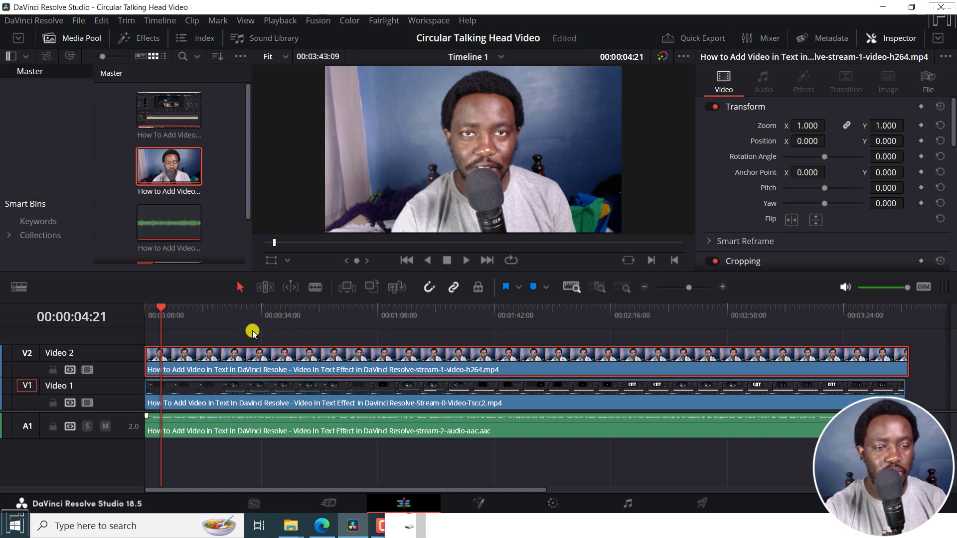
# Search Open FX for 'trans' and drop the Transform effect onto the V2 talking-head clip
pyautogui.press('q')
pyautogui.click(141, 40)
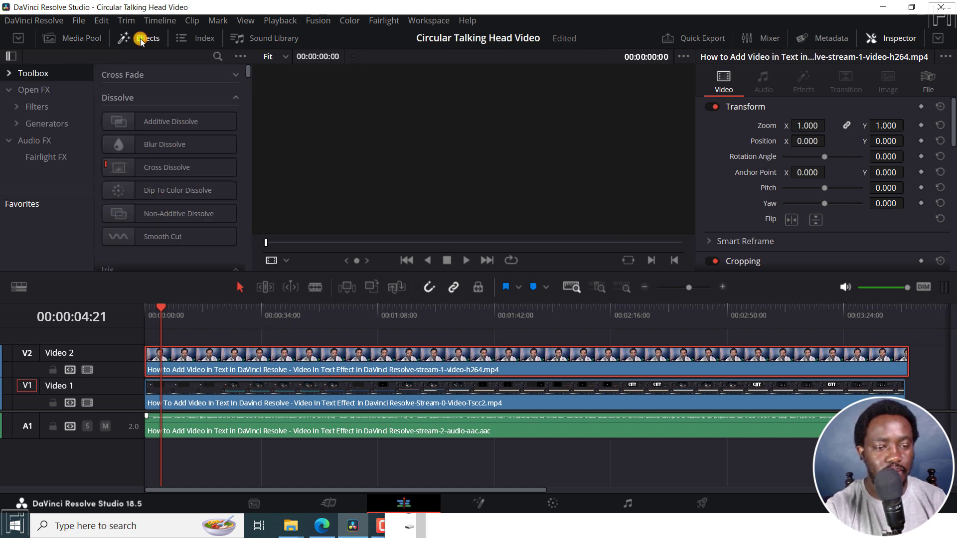
pyautogui.click(30, 91)
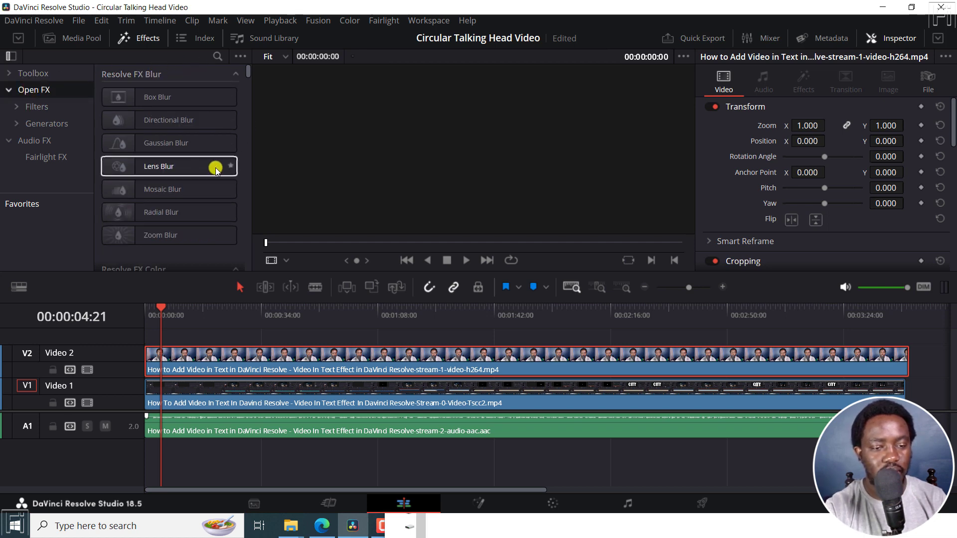
pyautogui.click(218, 56)
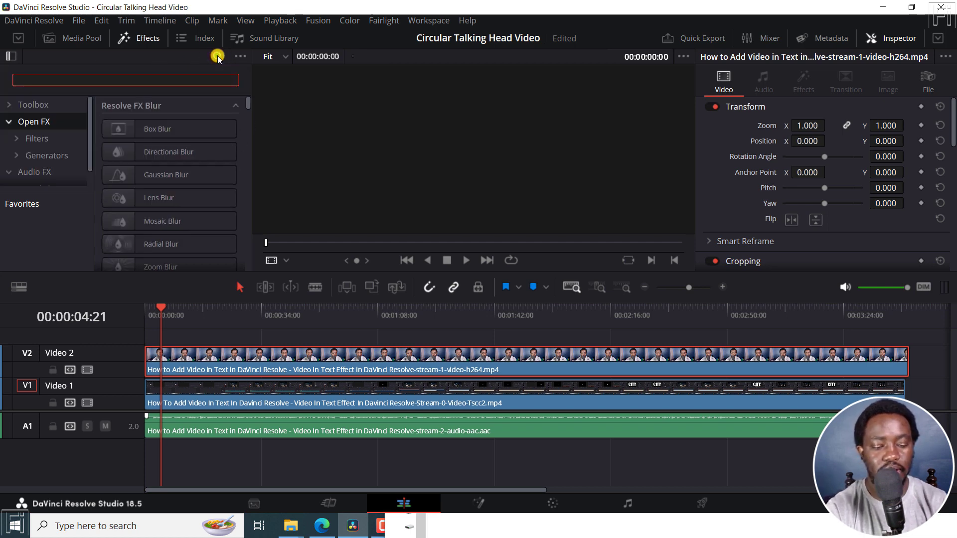
pyautogui.write('trans')
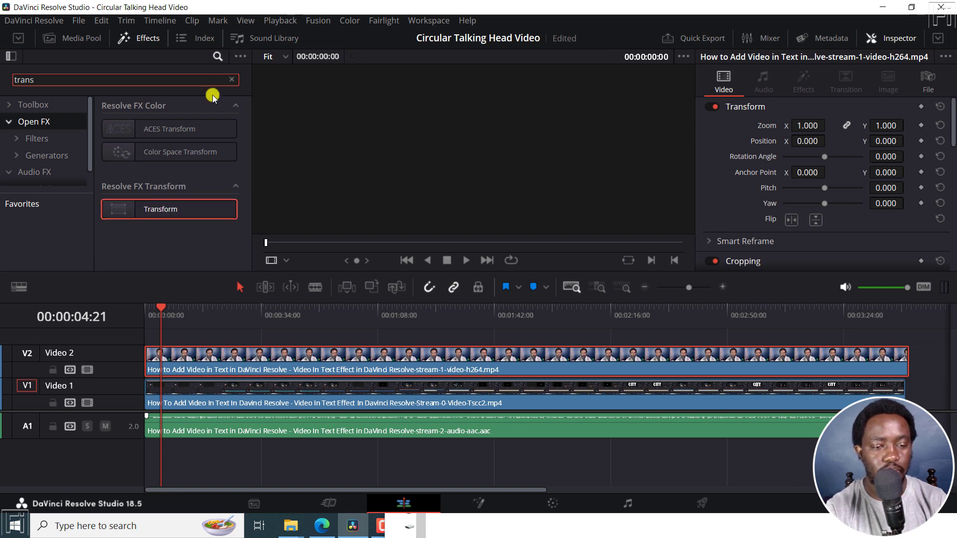
pyautogui.moveTo(145, 209); pyautogui.dragTo(321, 359)
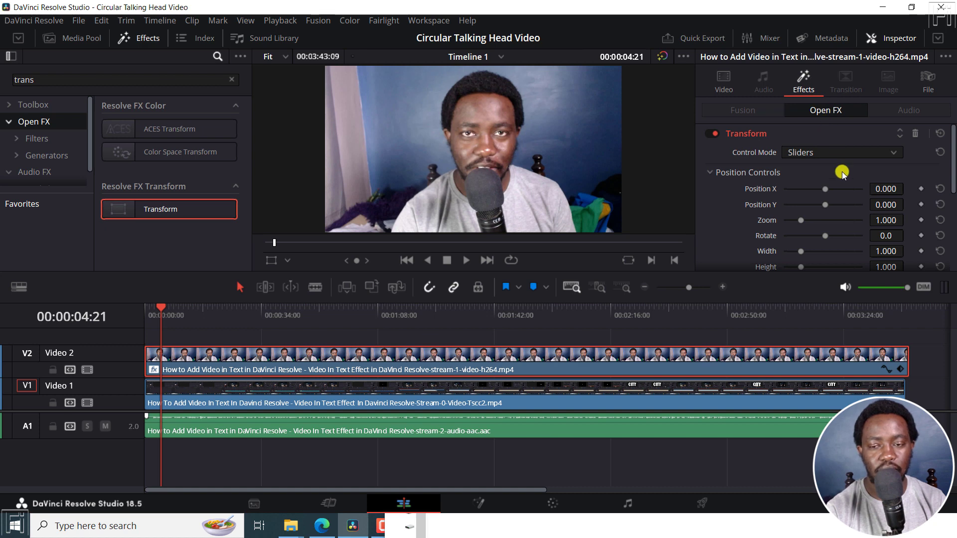
# Set the Transform effect's Image Adjustment Edge Rounding to 1.000 in the Inspector
pyautogui.click(895, 40)
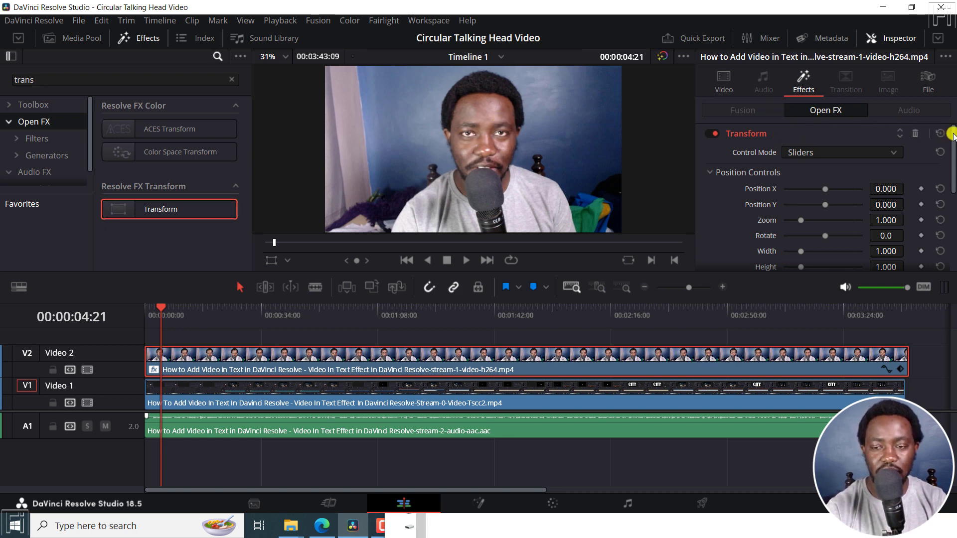
pyautogui.moveTo(952, 135); pyautogui.dragTo(952, 230)
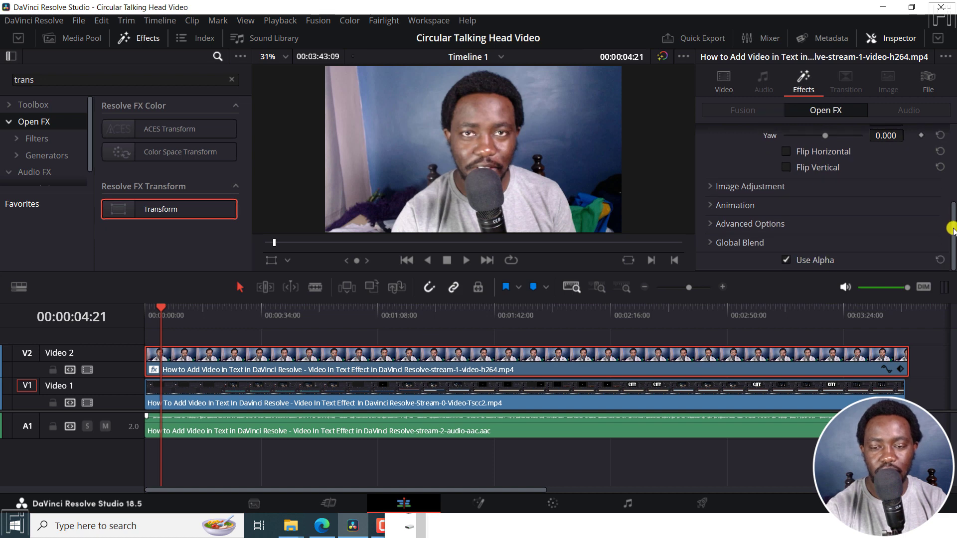
pyautogui.click(711, 187)
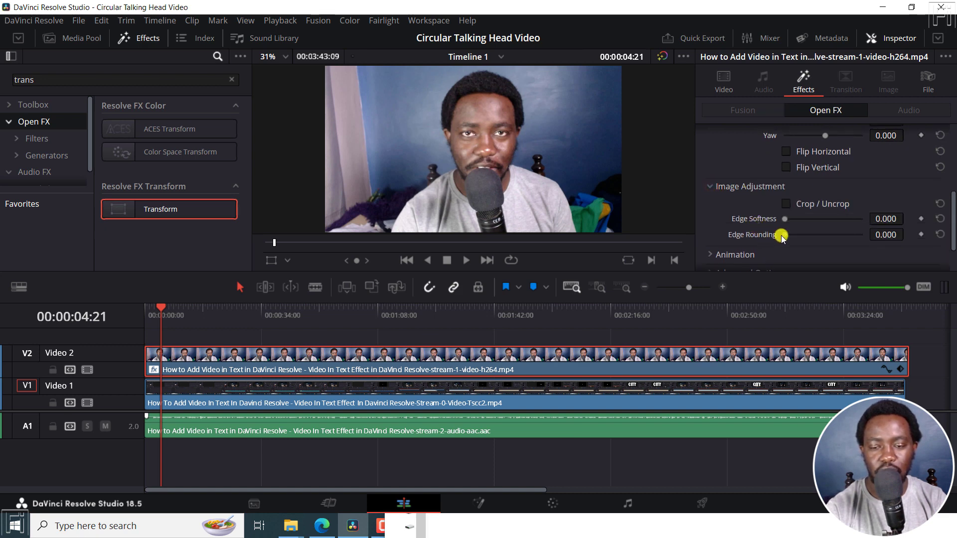
pyautogui.moveTo(784, 235); pyautogui.dragTo(880, 234)
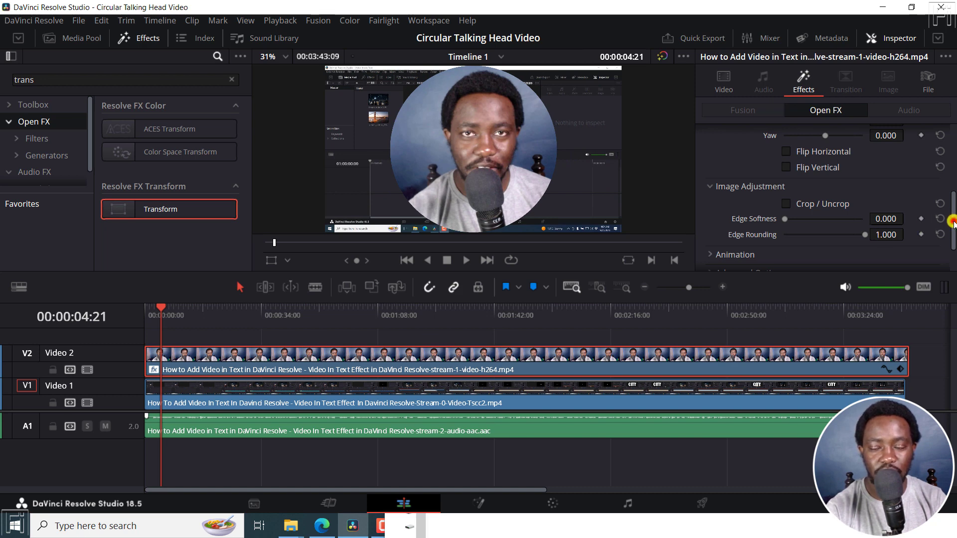
pyautogui.moveTo(953, 222); pyautogui.dragTo(953, 145)
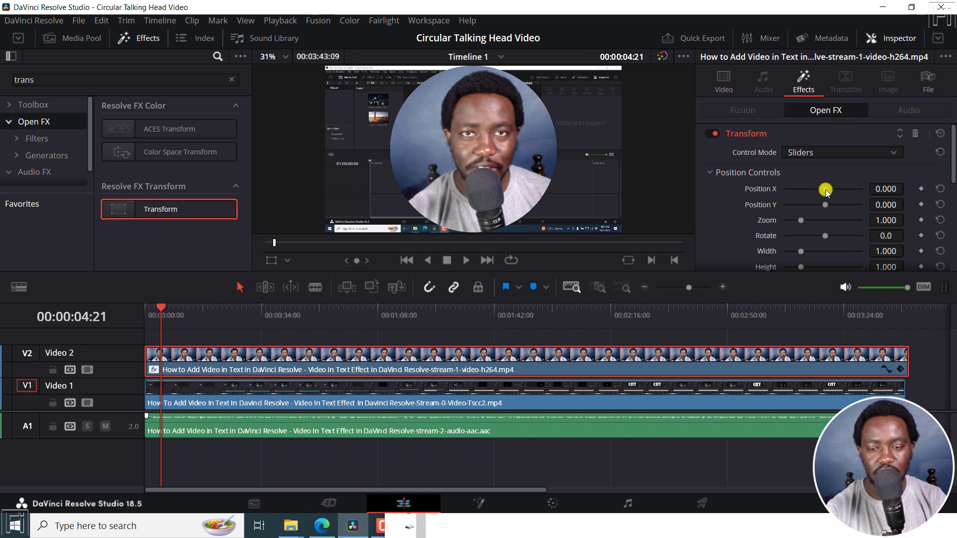
# Shrink the circle slightly and set its Video-tab Position X to -56
pyautogui.moveTo(826, 189); pyautogui.dragTo(821, 188)
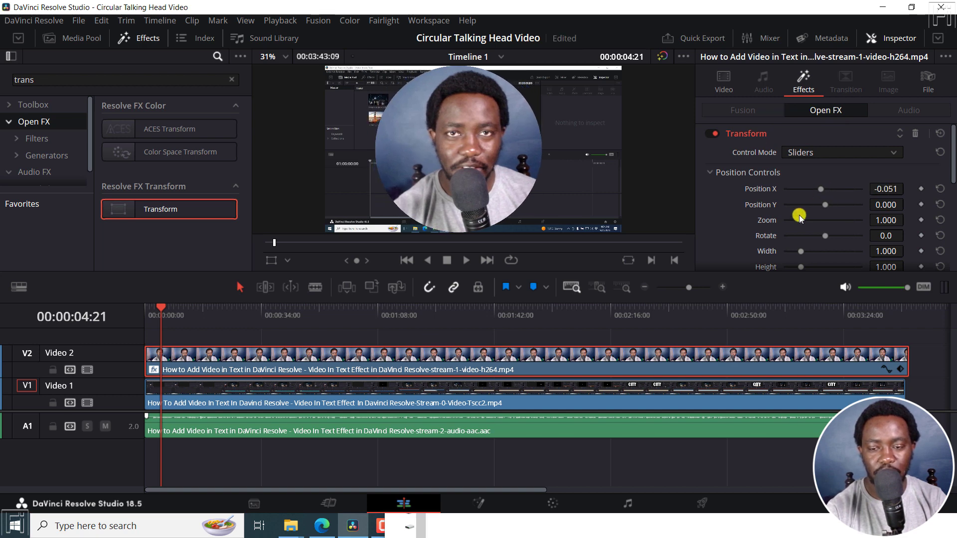
pyautogui.moveTo(800, 220); pyautogui.dragTo(797, 220)
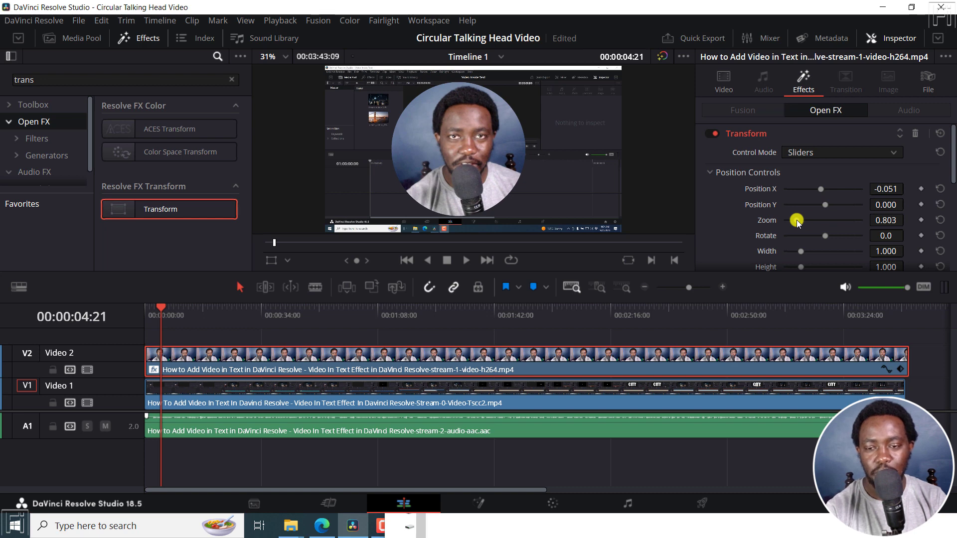
pyautogui.click(722, 92)
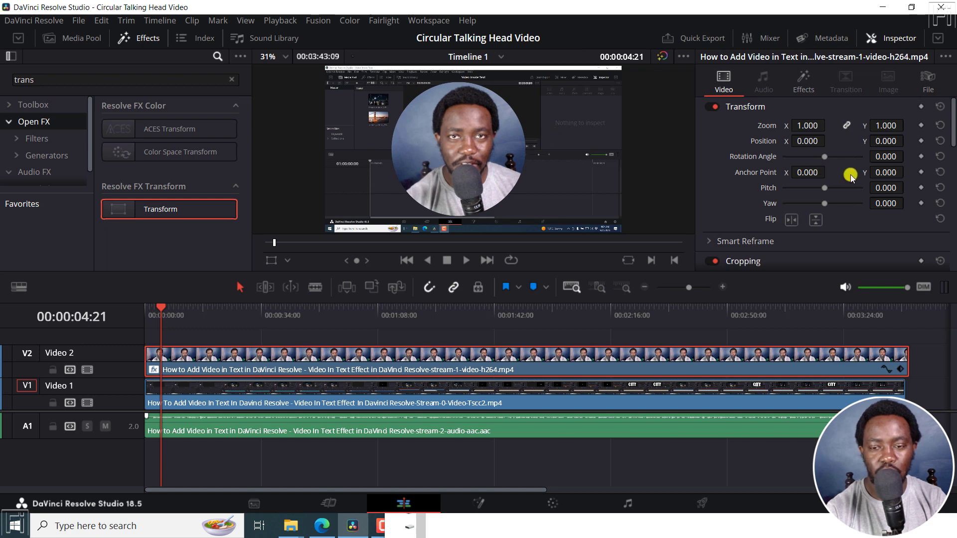
pyautogui.moveTo(811, 141); pyautogui.dragTo(776, 146)
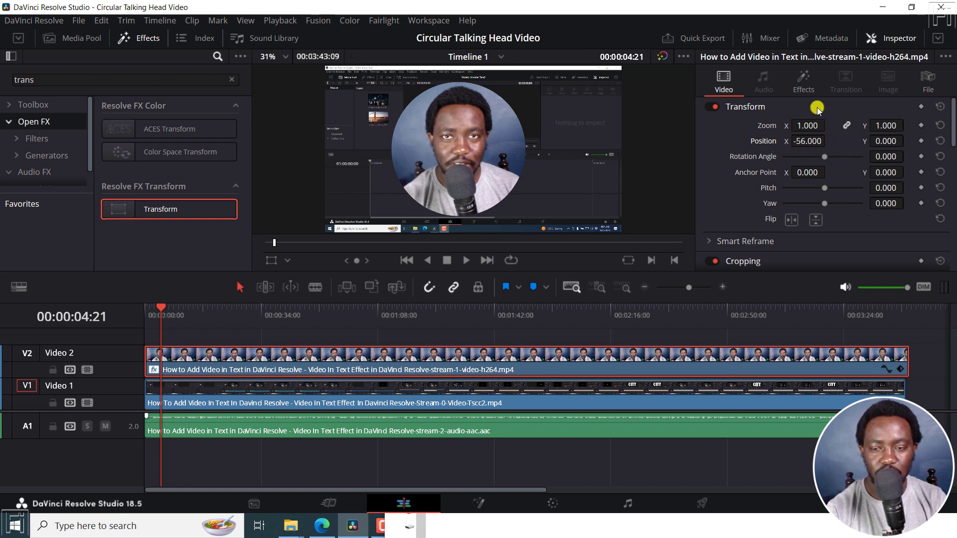
# Move the circle into the lower-right corner at 0.338 zoom using Transform Position X and Y
pyautogui.click(802, 84)
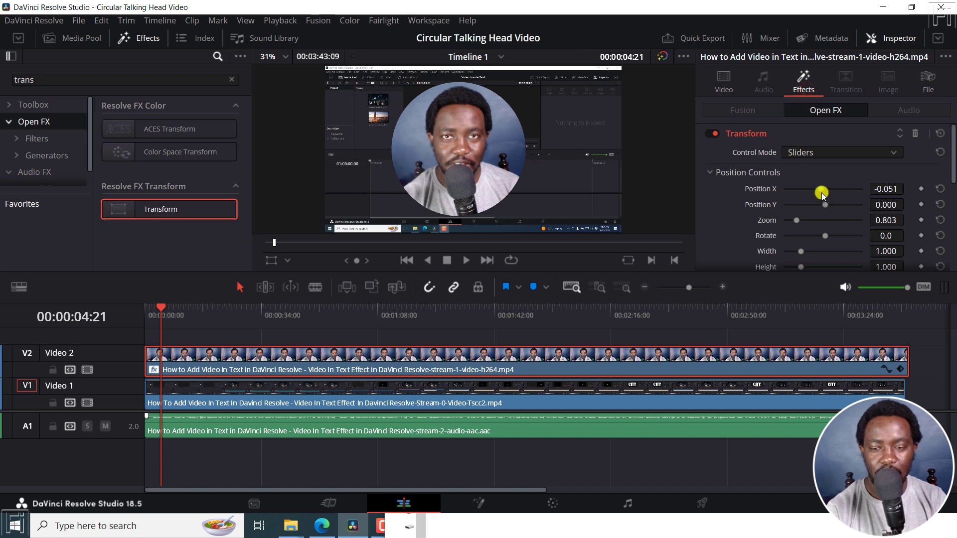
pyautogui.moveTo(821, 191)
pyautogui.mouseDown()
pyautogui.moveTo(813, 193)
pyautogui.moveTo(853, 187)
pyautogui.moveTo(845, 190)
pyautogui.mouseUp()
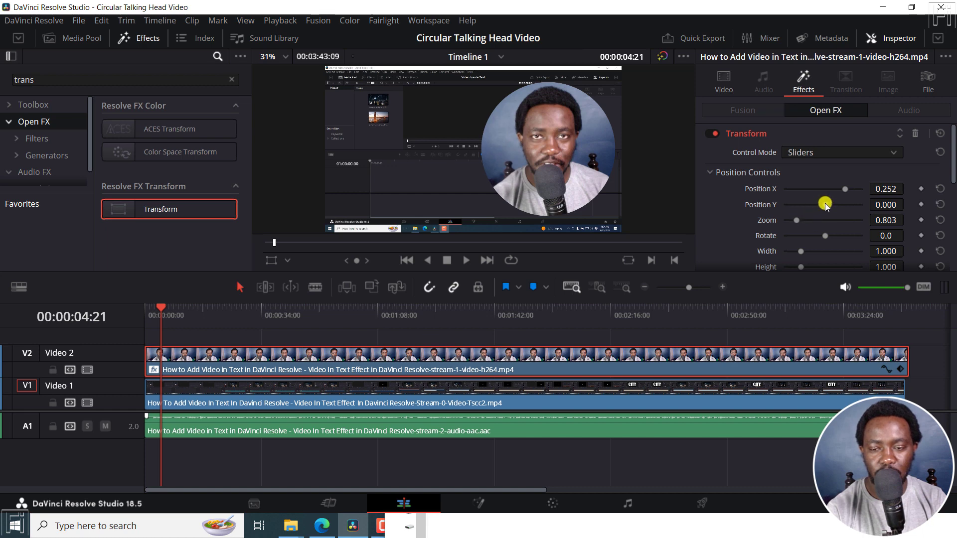
pyautogui.moveTo(824, 203)
pyautogui.mouseDown()
pyautogui.moveTo(786, 221)
pyautogui.moveTo(802, 204)
pyautogui.moveTo(856, 190)
pyautogui.mouseUp()
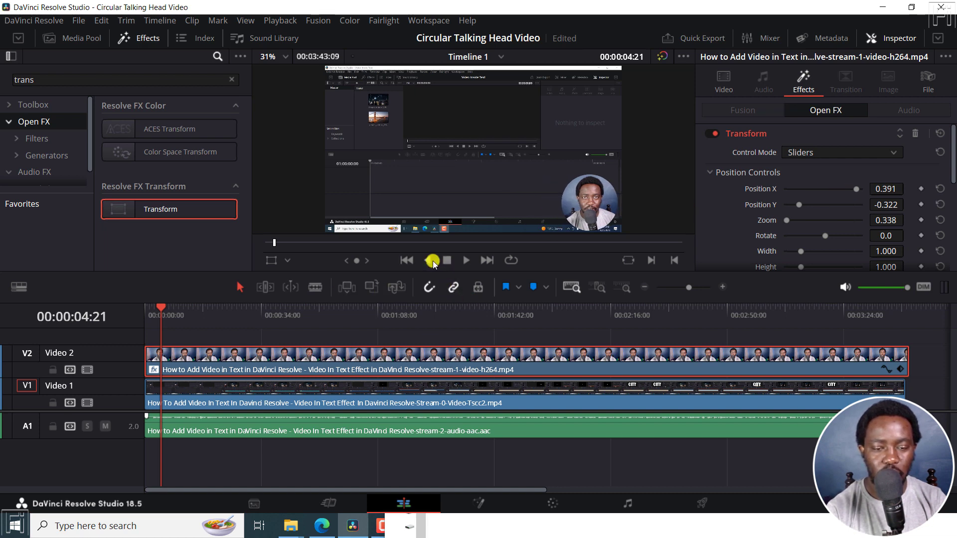
# Play the opening seconds from the start, then move the playhead to 00:00:37:11
pyautogui.click(406, 260)
pyautogui.press('space')
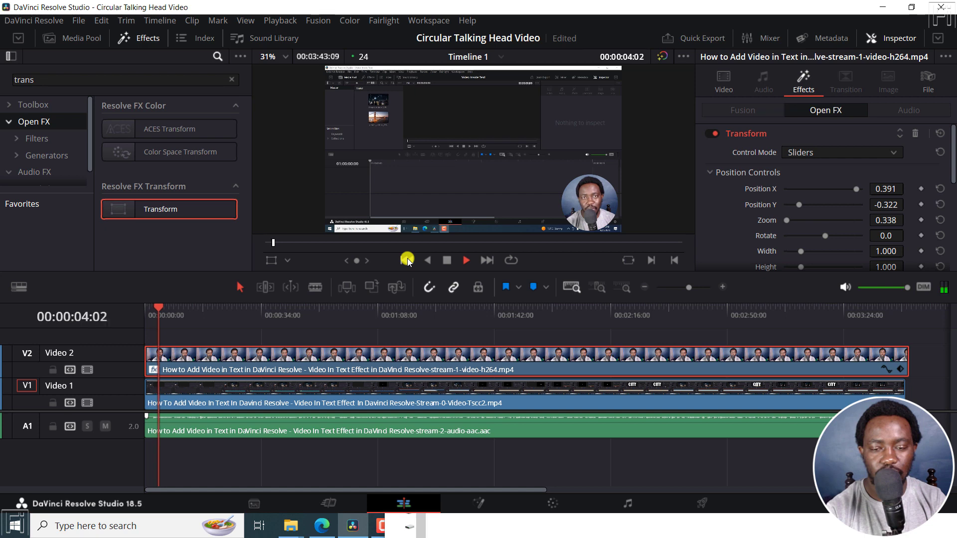
pyautogui.press('space')
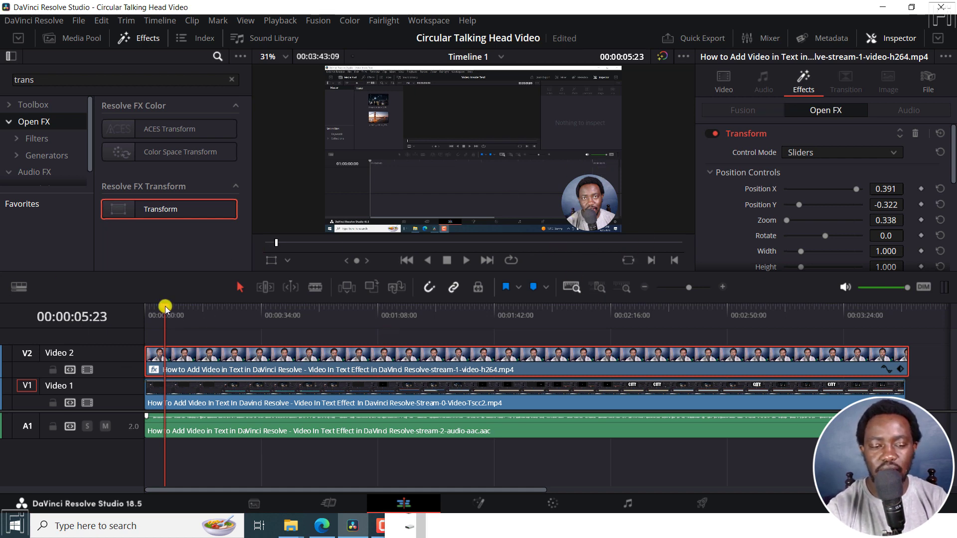
pyautogui.moveTo(165, 306); pyautogui.dragTo(273, 316)
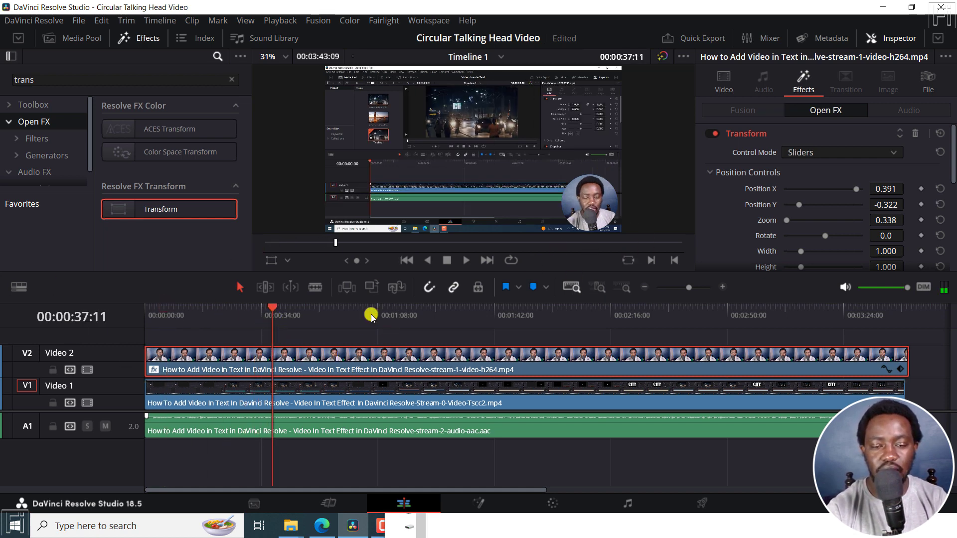
pyautogui.moveTo(274, 360)
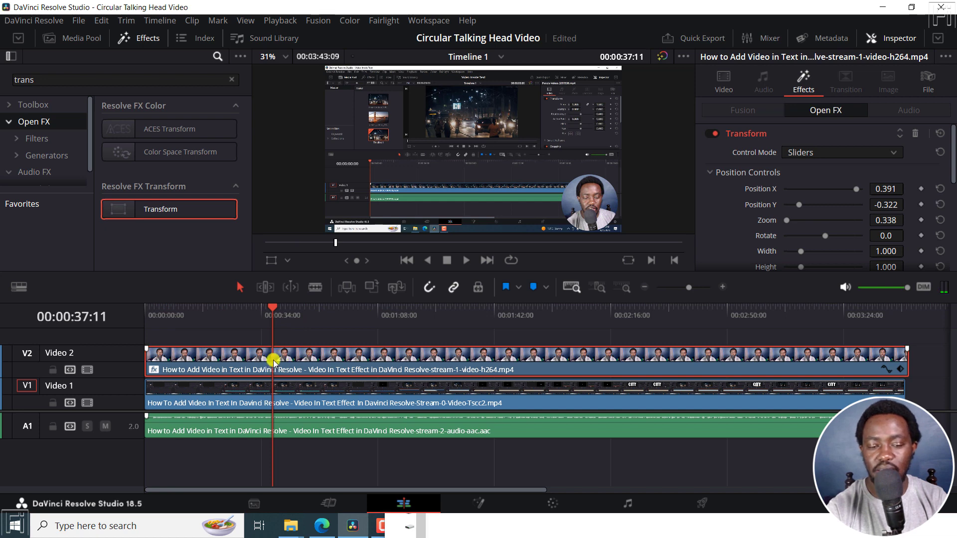
# Blade-cut the talking-head clip on V2 at 00:00:37:11
pyautogui.click(316, 287)
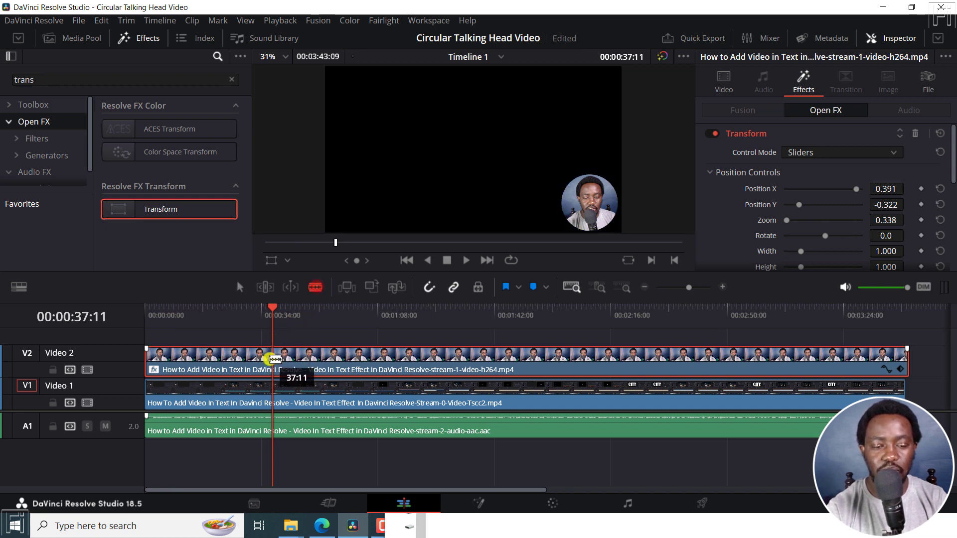
pyautogui.click(273, 359)
pyautogui.click(240, 287)
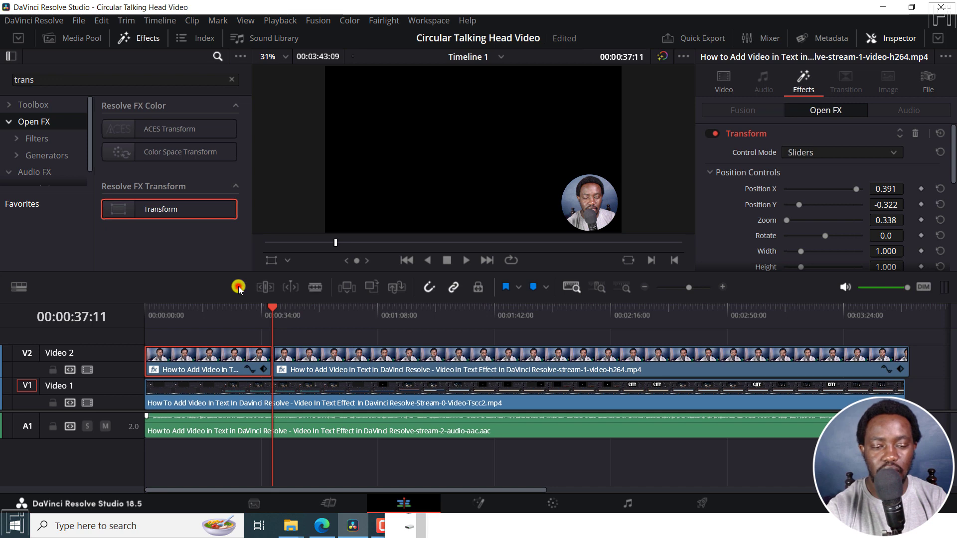
# Move the later part's circle to the lower-left corner, Position X about -0.399
pyautogui.click(310, 355)
pyautogui.moveTo(272, 307); pyautogui.dragTo(297, 307)
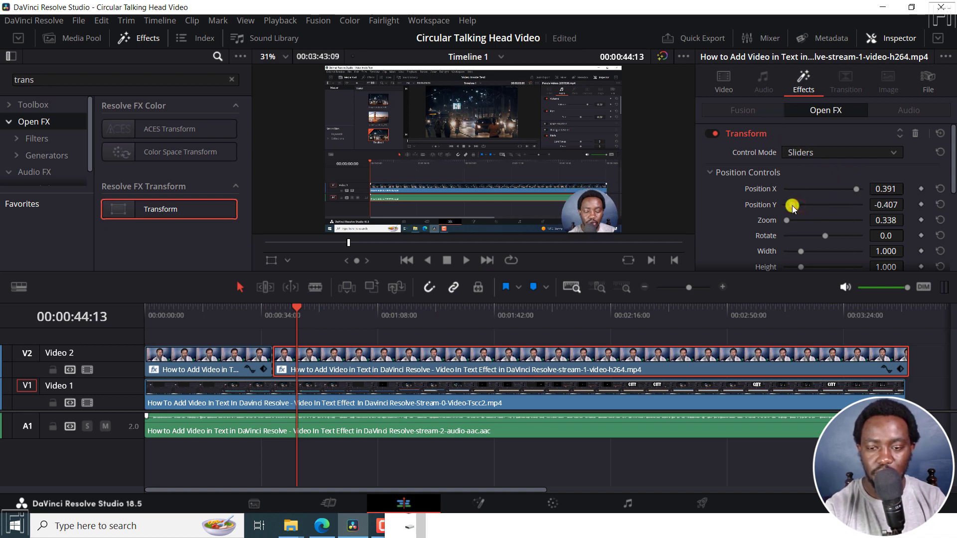
pyautogui.moveTo(801, 207); pyautogui.dragTo(799, 205)
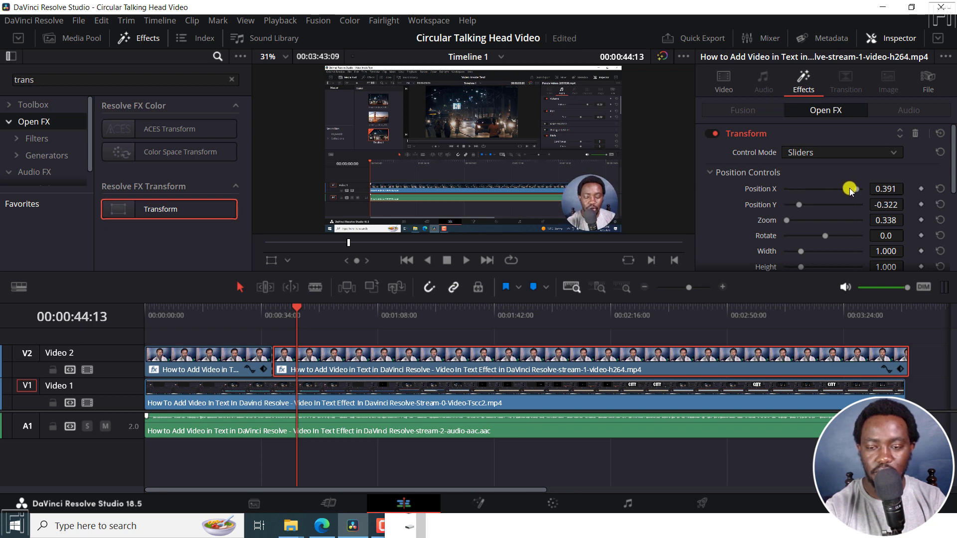
pyautogui.moveTo(856, 190); pyautogui.dragTo(793, 191)
pyautogui.click(406, 260)
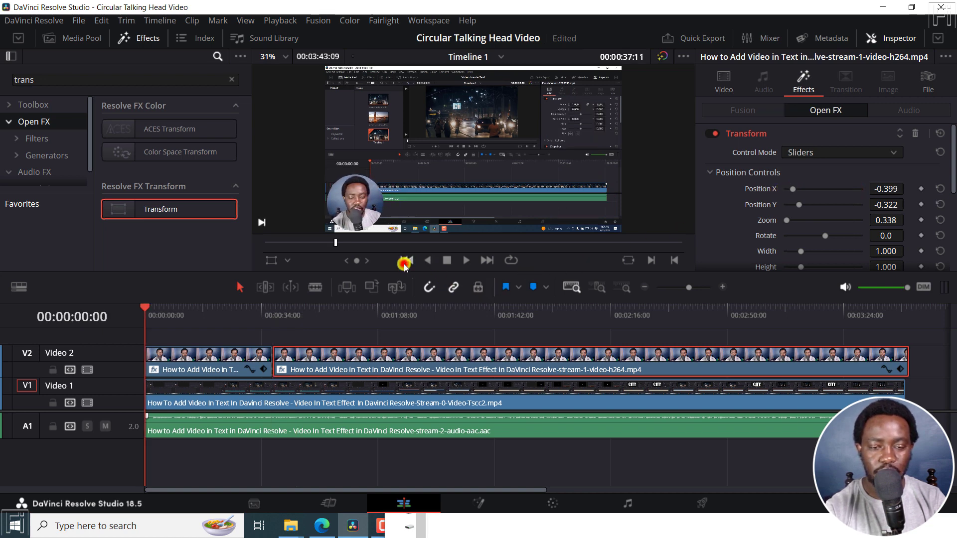
pyautogui.press('space')
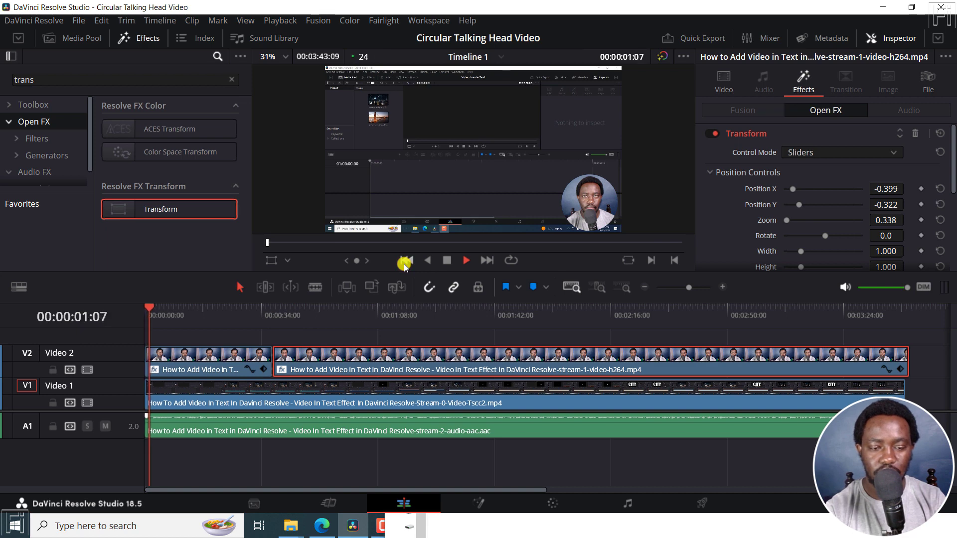
pyautogui.click(252, 315)
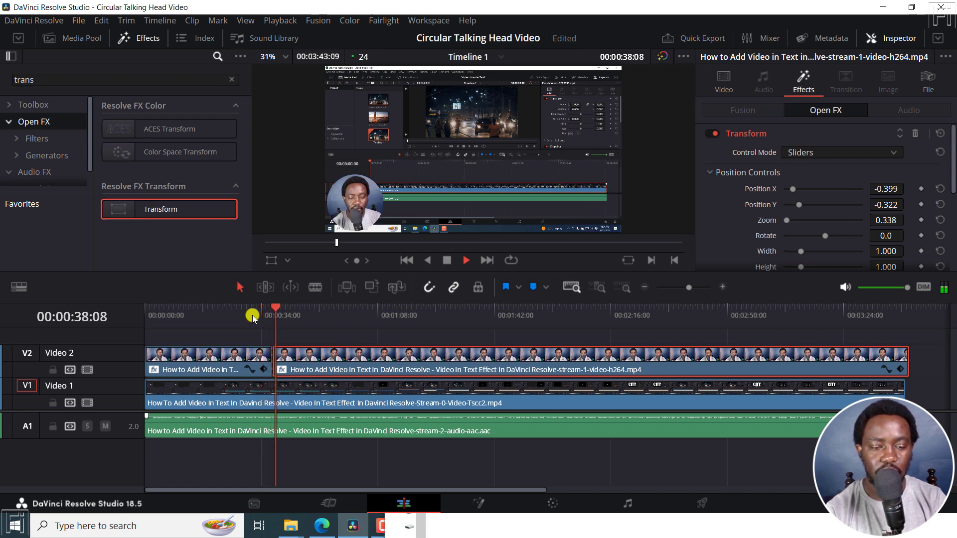
pyautogui.press('space')
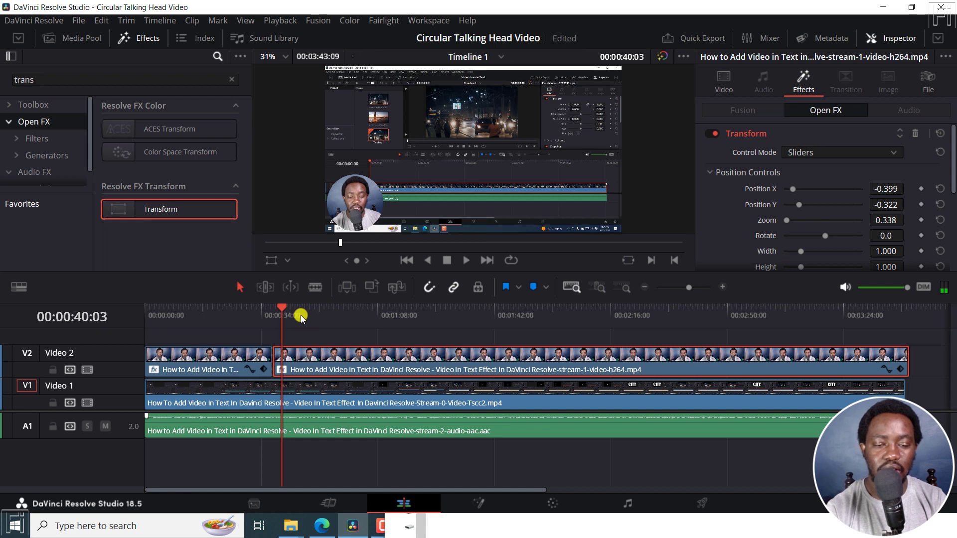